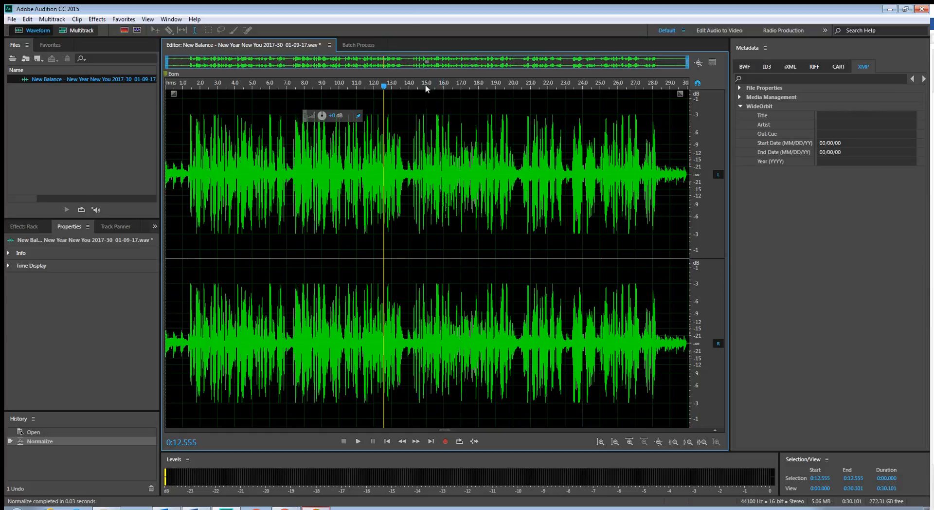
Step: Place a cue marker at the very start of the waveform, at 0:00.000
drag(384, 90, 301, 95)
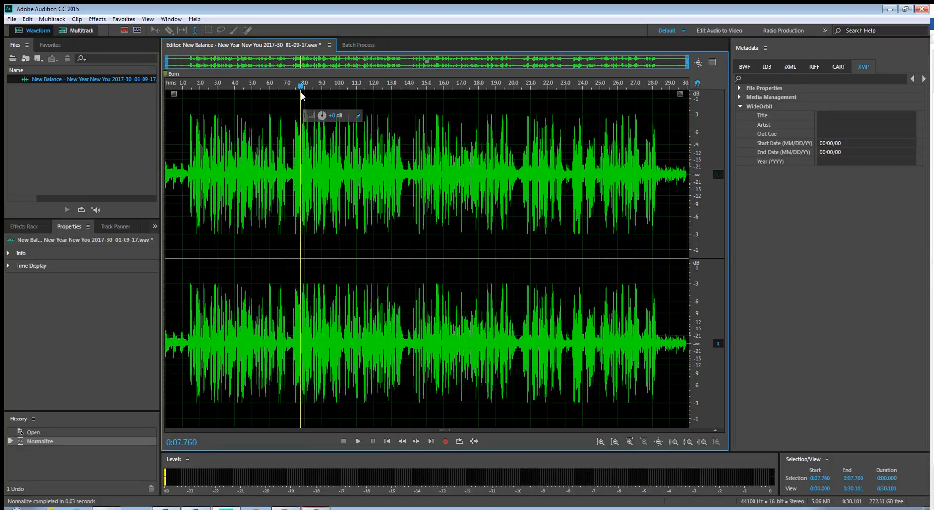
key(Home)
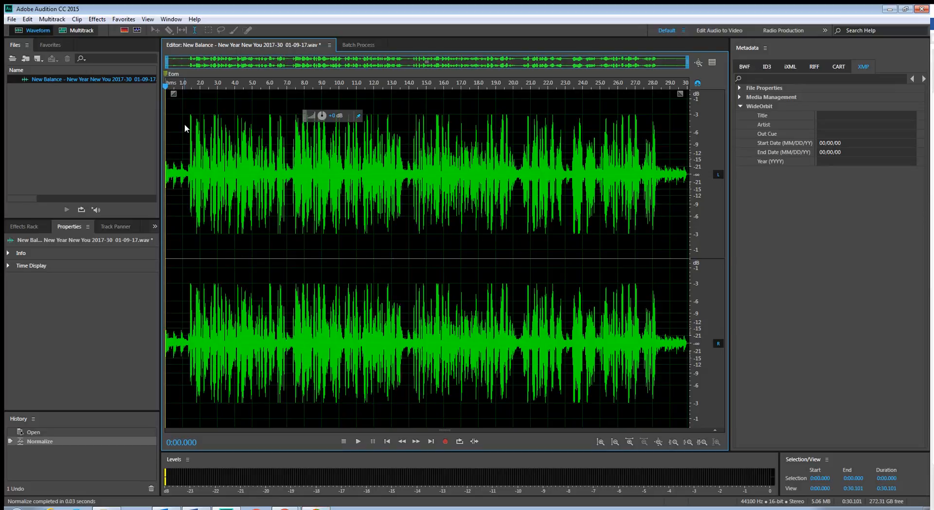
key(m)
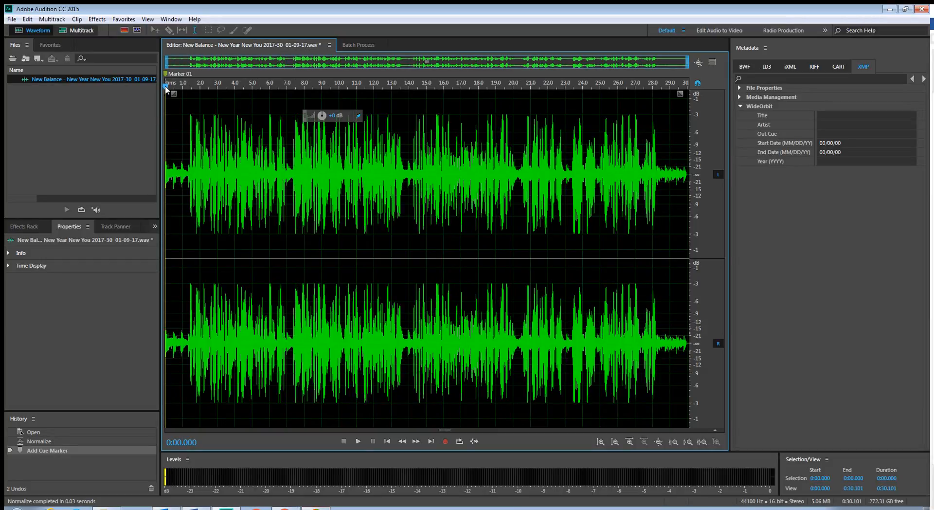
Step: Add a second cue marker at the very end of the audio file
drag(165, 89, 364, 104)
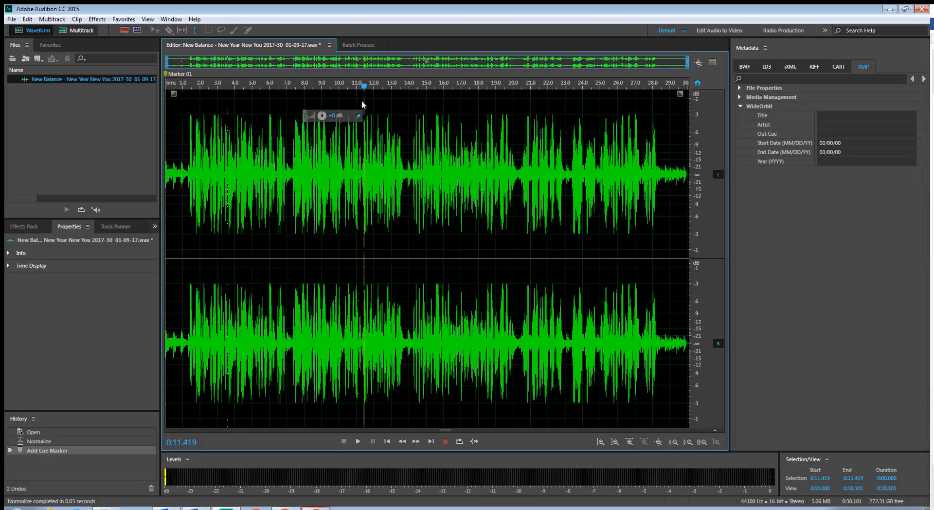
key(End)
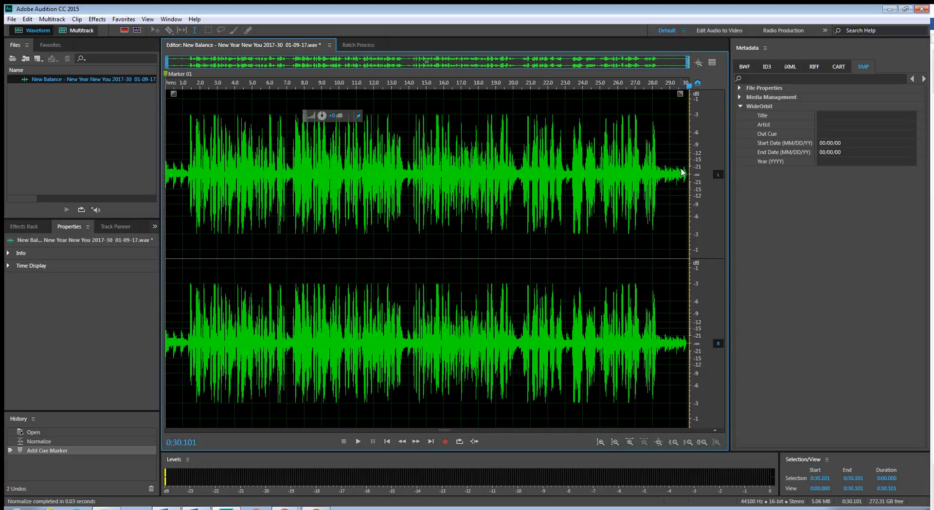
key(m)
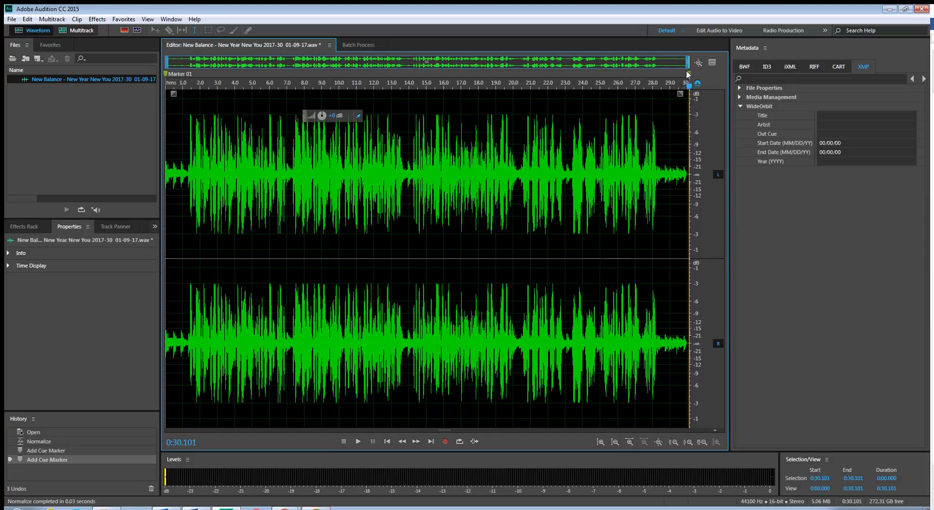
Step: Move the end cue marker back to the point where the audio tail runs out, at about 29.95 s
mouse_move(689, 74)
mouse_down()
mouse_move(559, 80)
mouse_move(688, 96)
mouse_up()
mouse_move(645, 84)
mouse_down()
mouse_move(692, 91)
mouse_move(473, 74)
mouse_move(727, 72)
mouse_move(660, 74)
mouse_up()
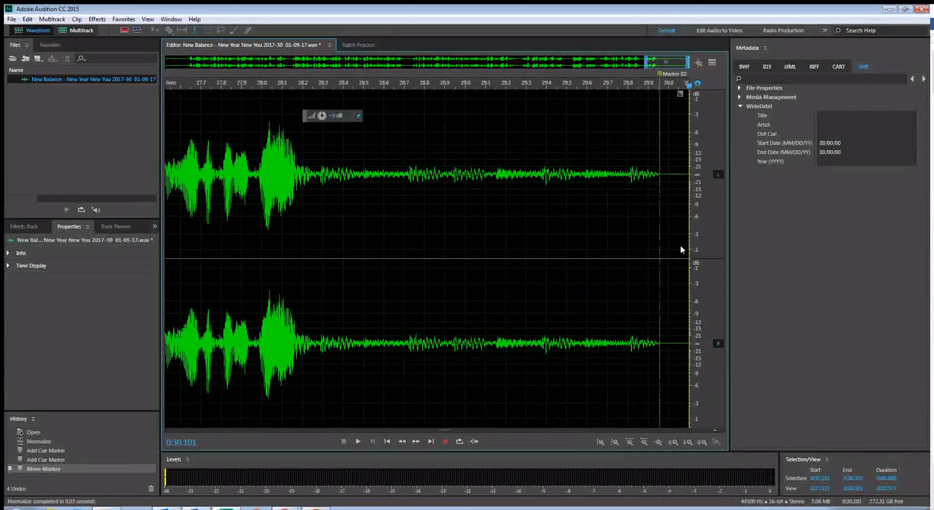
click(699, 65)
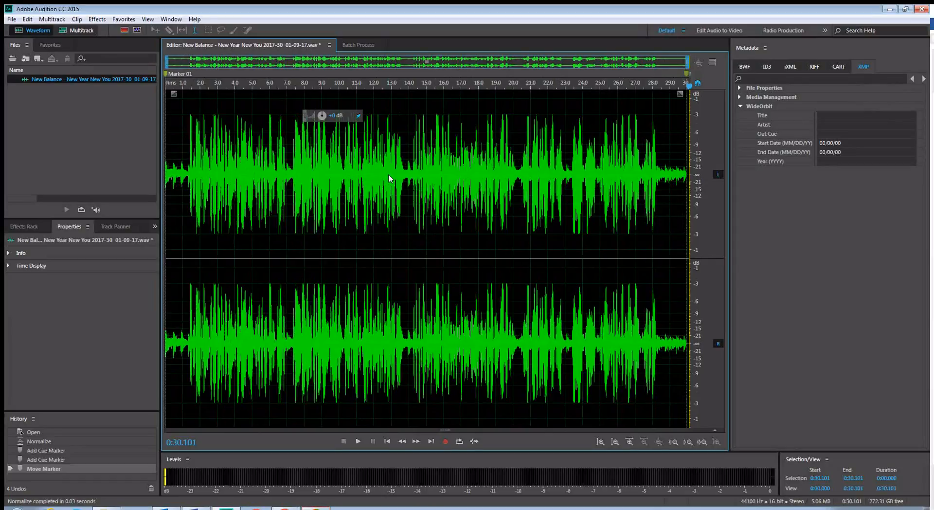
Step: Close the Metadata panel and show it again
click(765, 48)
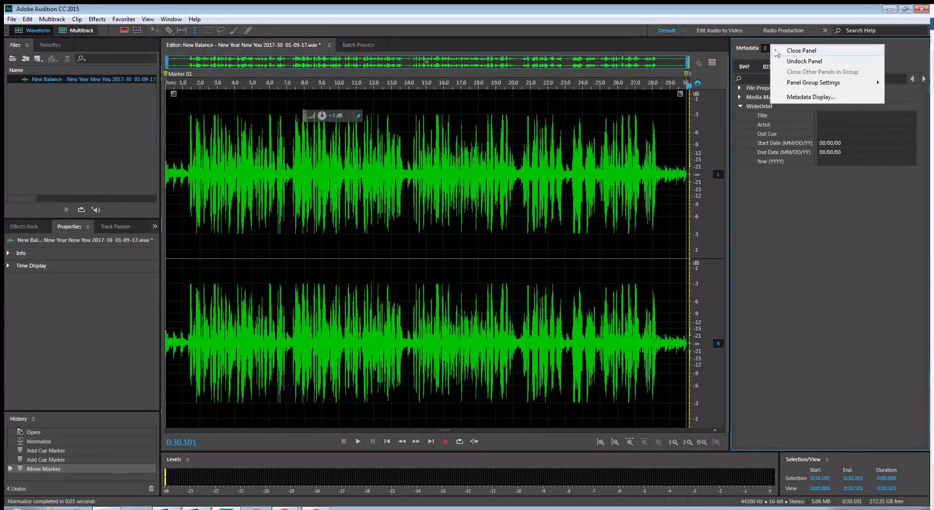
click(791, 73)
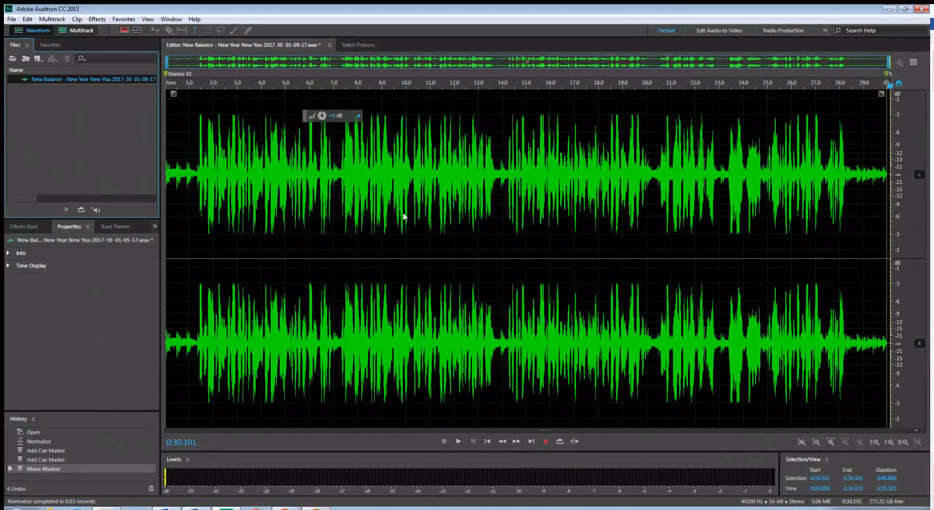
click(174, 22)
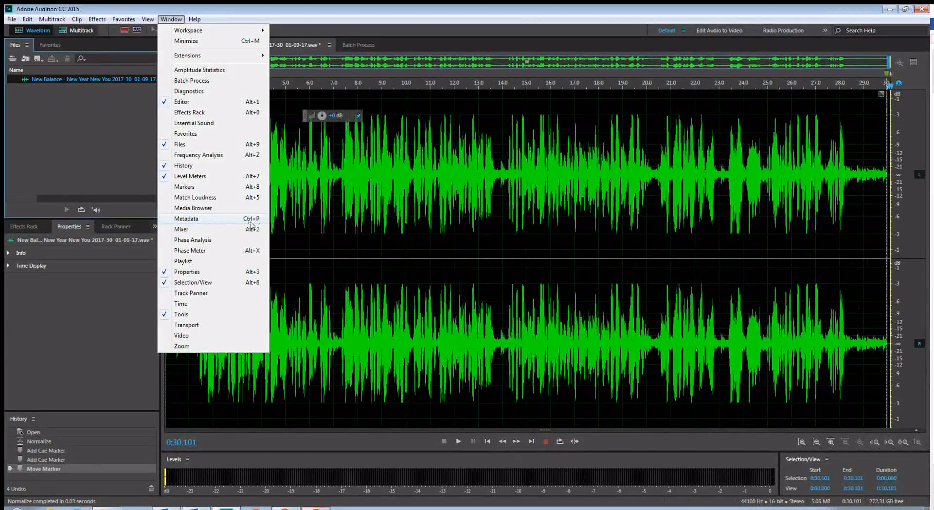
click(192, 221)
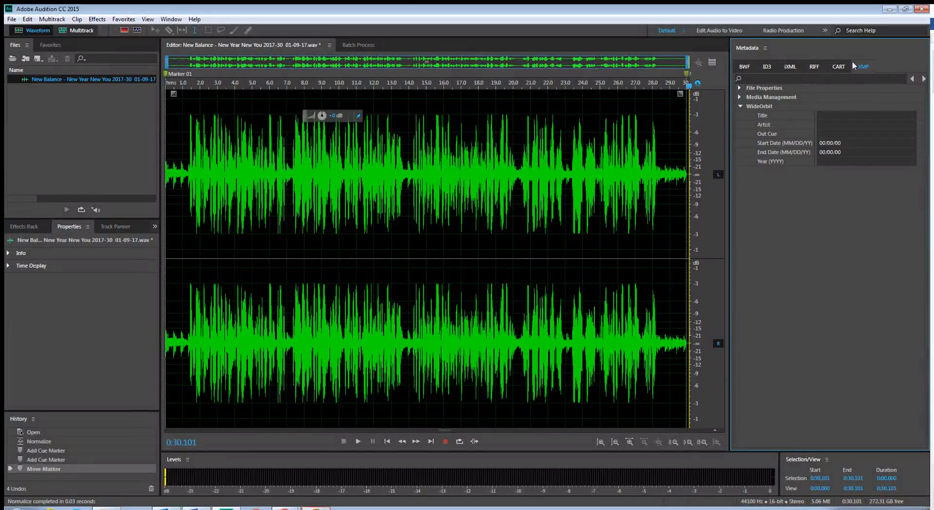
Step: Examine the file's ID3 metadata fields and the WideOrbit section of its XMP metadata
click(769, 68)
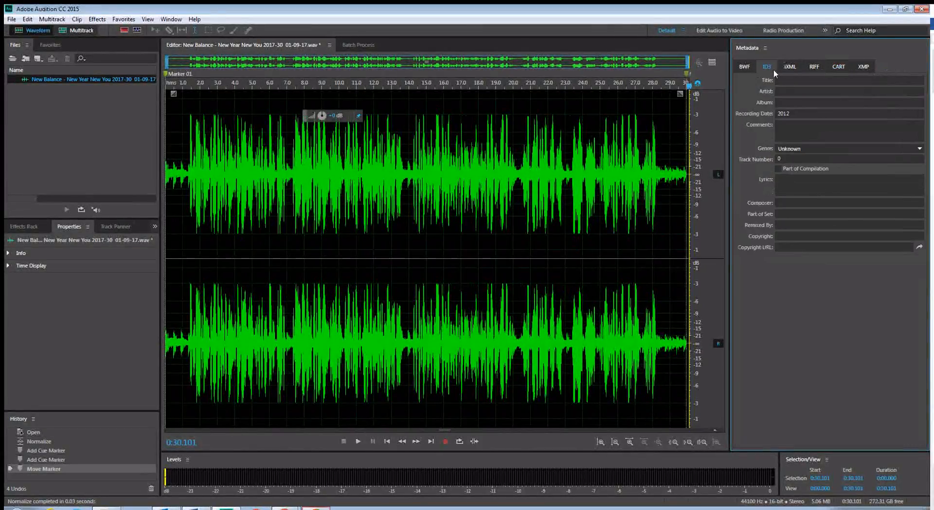
click(868, 68)
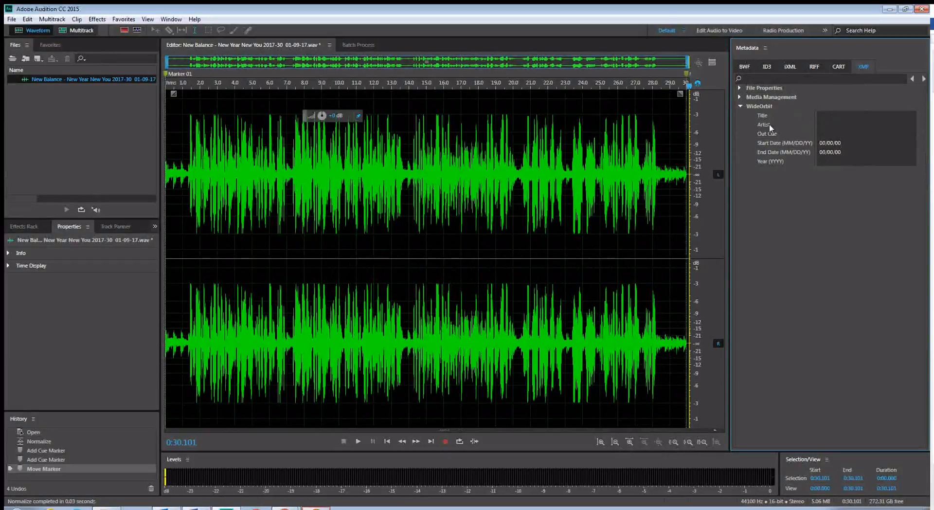
click(739, 106)
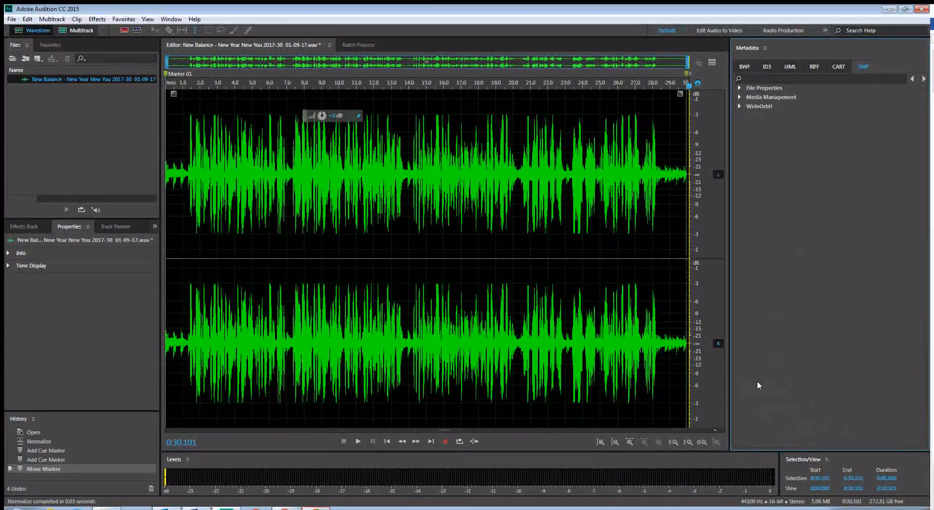
click(738, 106)
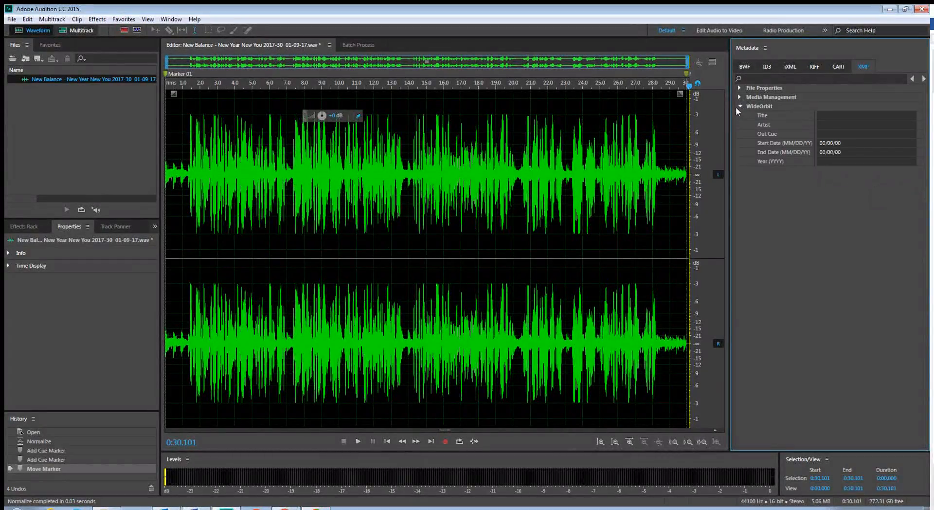
Step: Enter "3dp New Balance Tulsa" as the WideOrbit title and "New Year New You 2017-30" as the artist
click(835, 118)
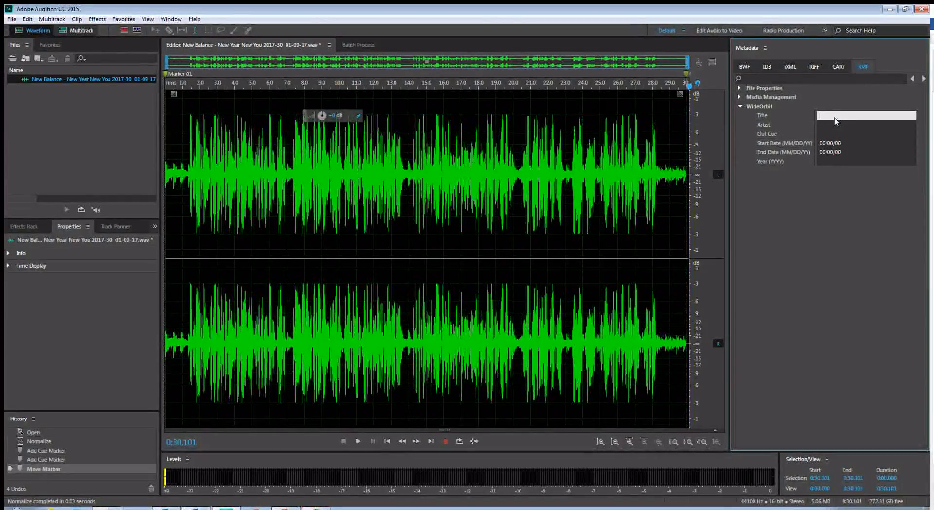
text(3)
text(oo)
text( New Bala)
text(nce Tulsa)
key(Tab)
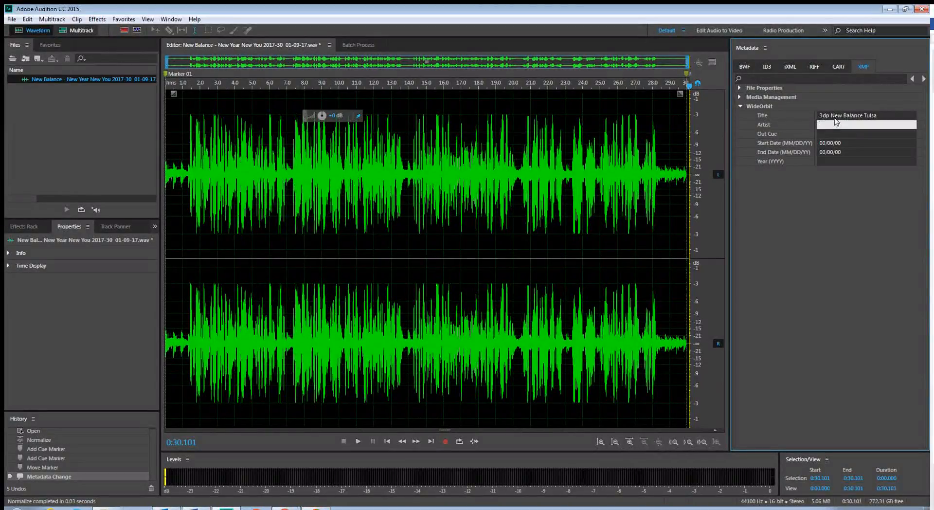
text(New Year New You 2017-30)
key(Return)
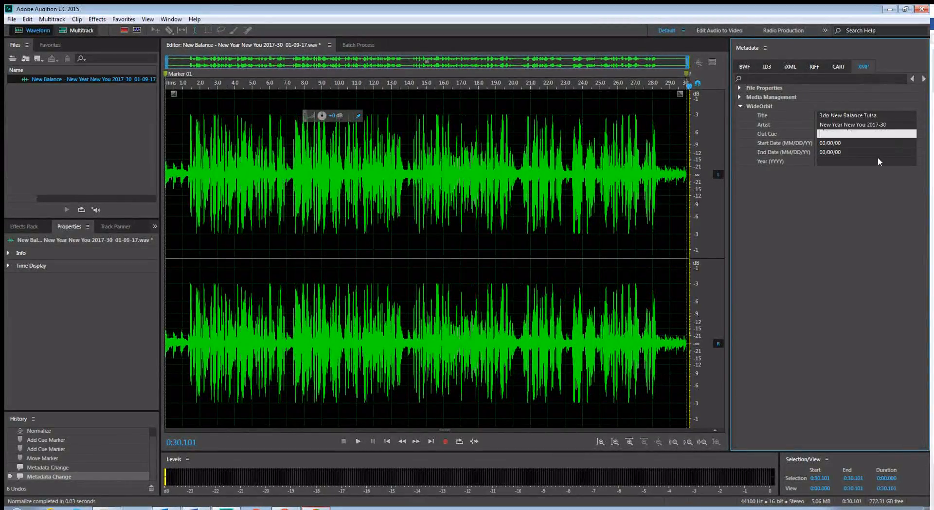
Step: Play the spot's ending from about 26 s and enter "in Utica Square" as the WideOrbit out cue
click(619, 148)
key(space)
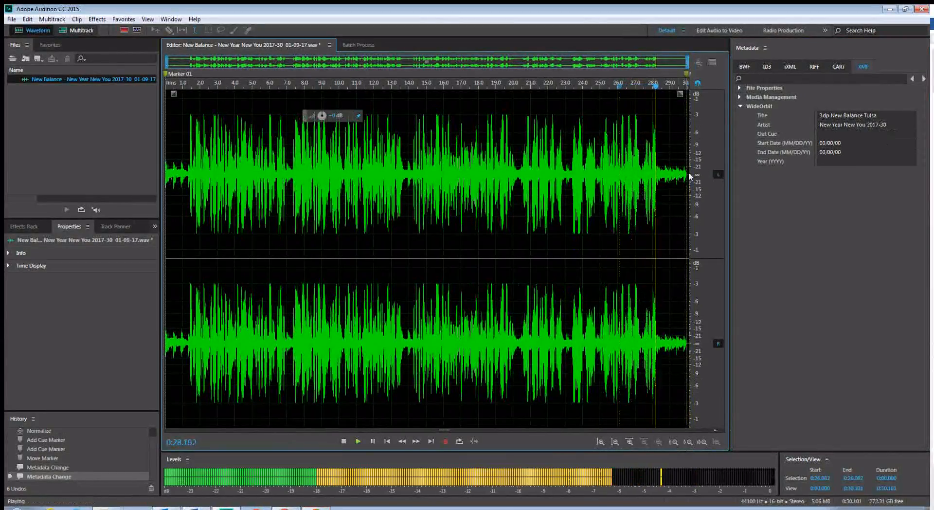
click(831, 134)
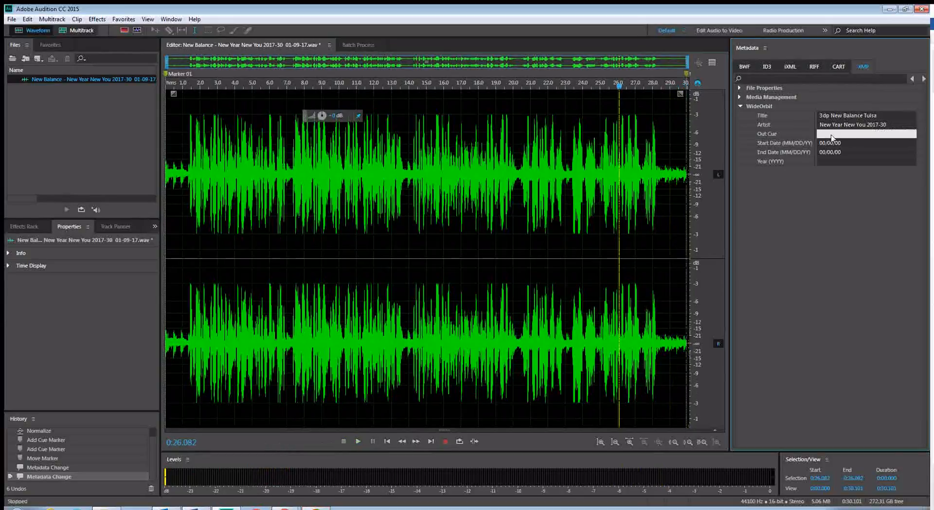
text(music Square)
key(Tab)
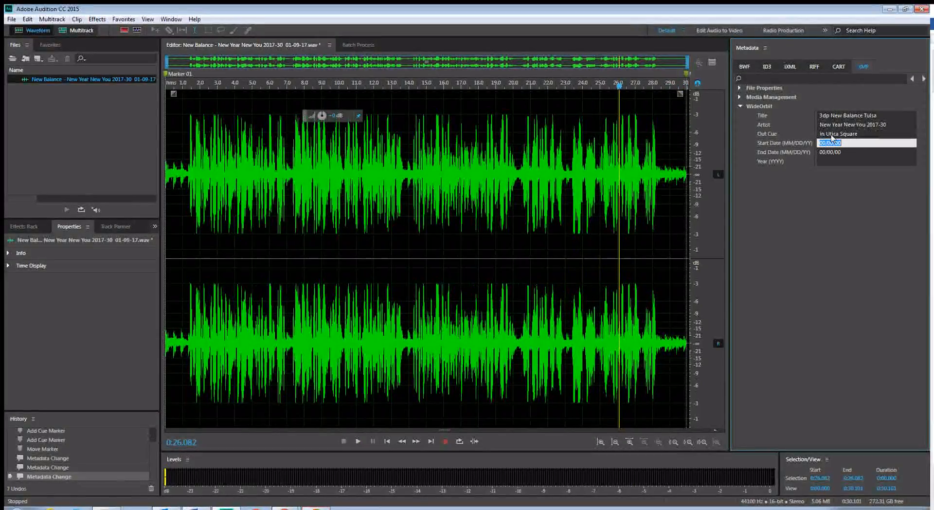
Step: Set the WideOrbit start date to 01/16/17, the end date to 01/31/17 and the year to 2017
text(01/09/17)
key(Tab)
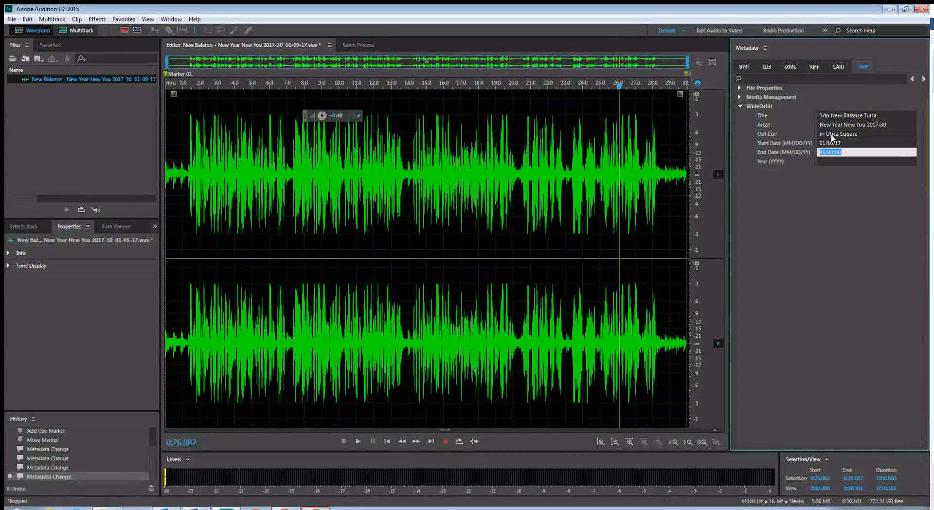
text(01/31/17)
key(Tab)
text(2017)
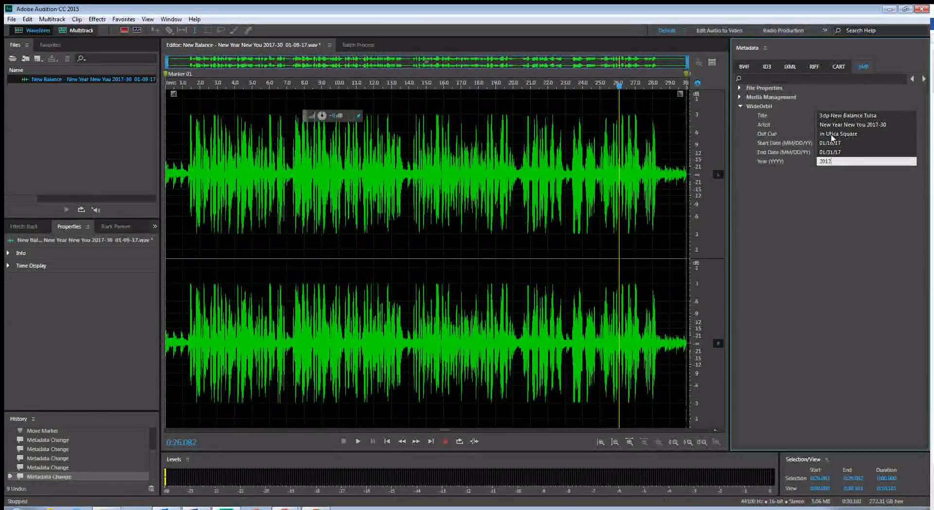
click(578, 219)
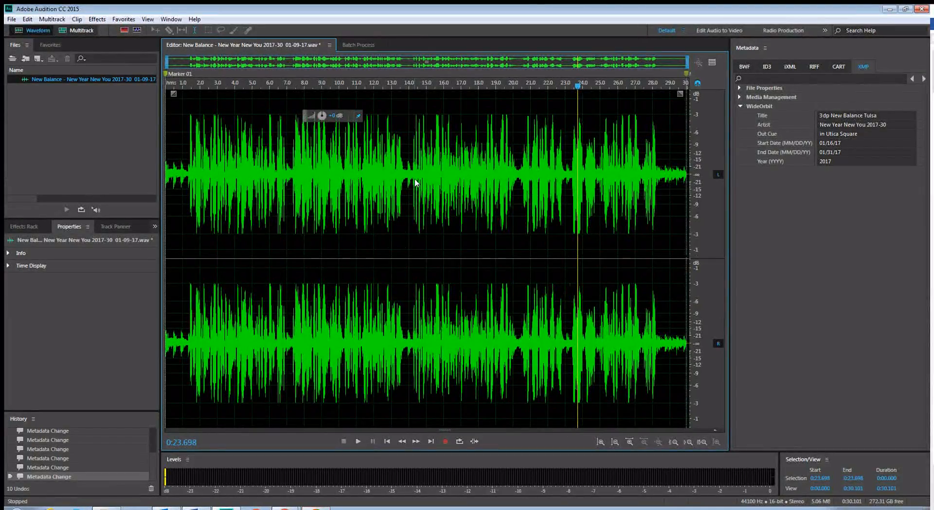
Step: Start saving the audio as a new file and set its file name to COM0123
click(11, 19)
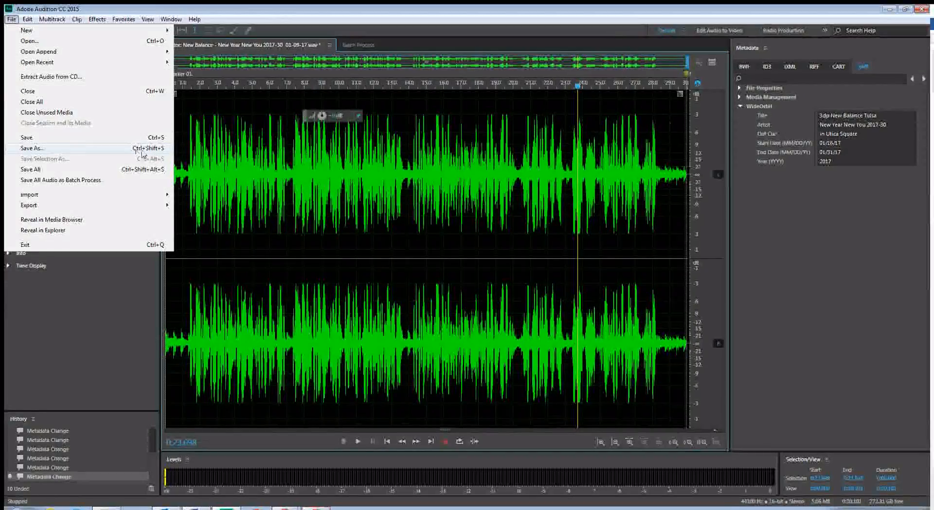
click(32, 151)
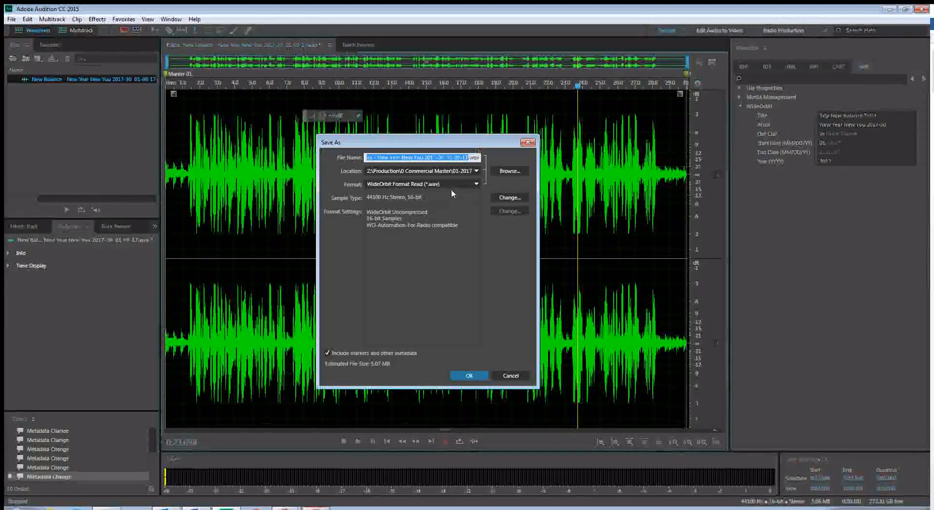
triple_click(474, 159)
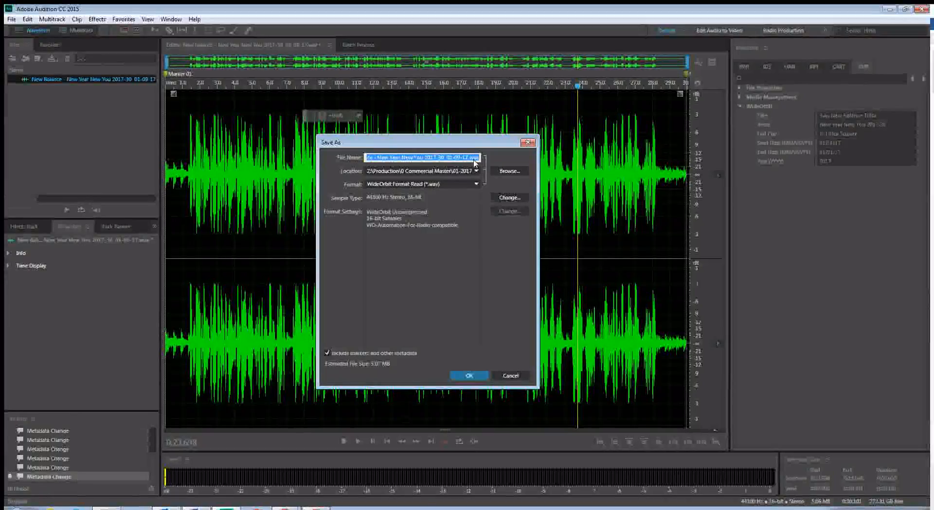
text(COM)
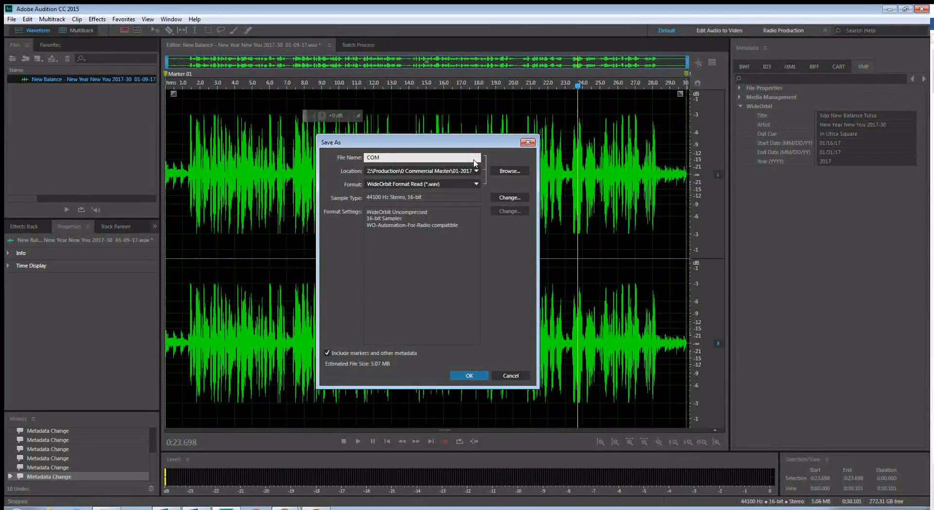
text(123)
key(Left)
key(Left)
text(0)
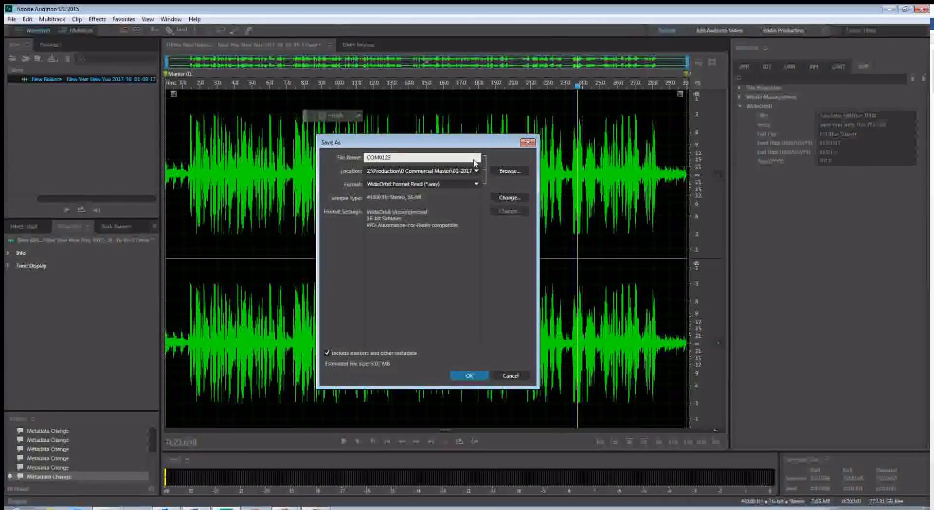
Step: Set the save location to the WideOrbitImport folder on CoolPool (Z:) and the format to WideOrbit Format Write (*.wav)
click(504, 174)
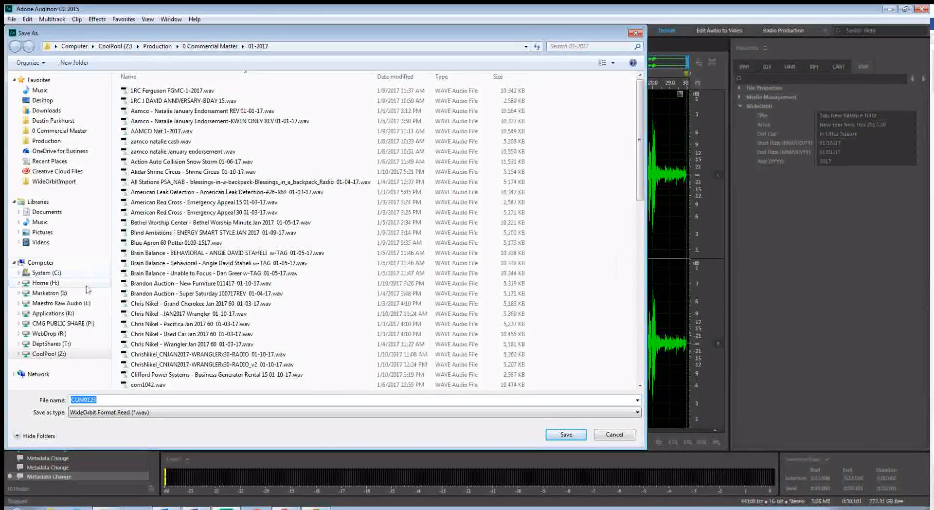
click(52, 354)
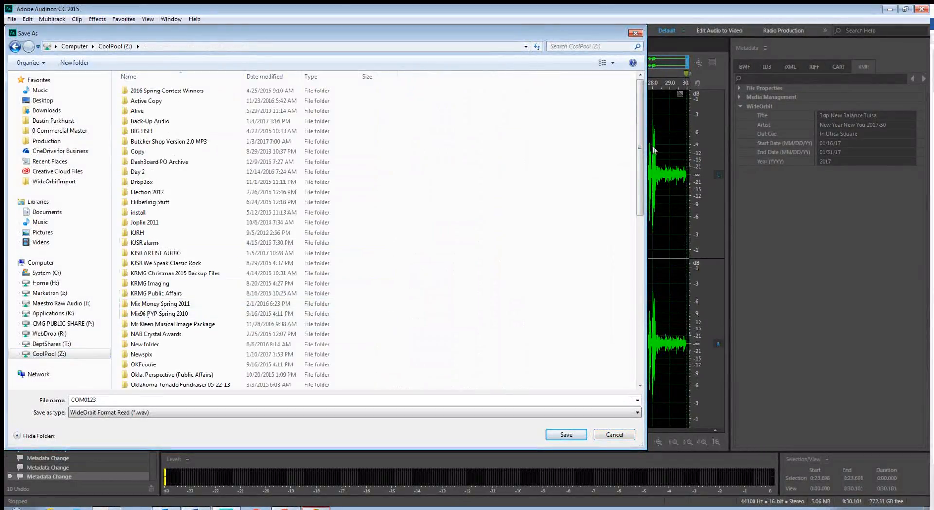
scroll(166, 263, down, 9)
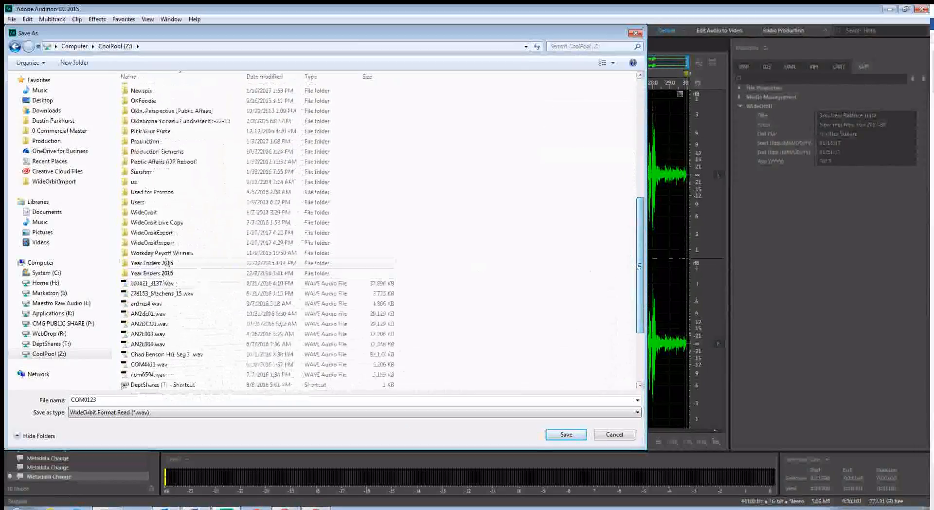
click(152, 243)
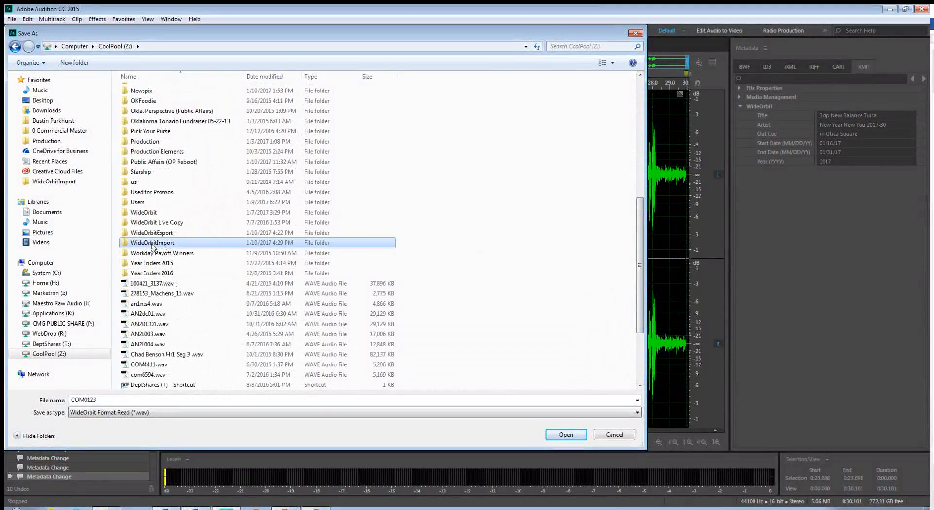
click(115, 414)
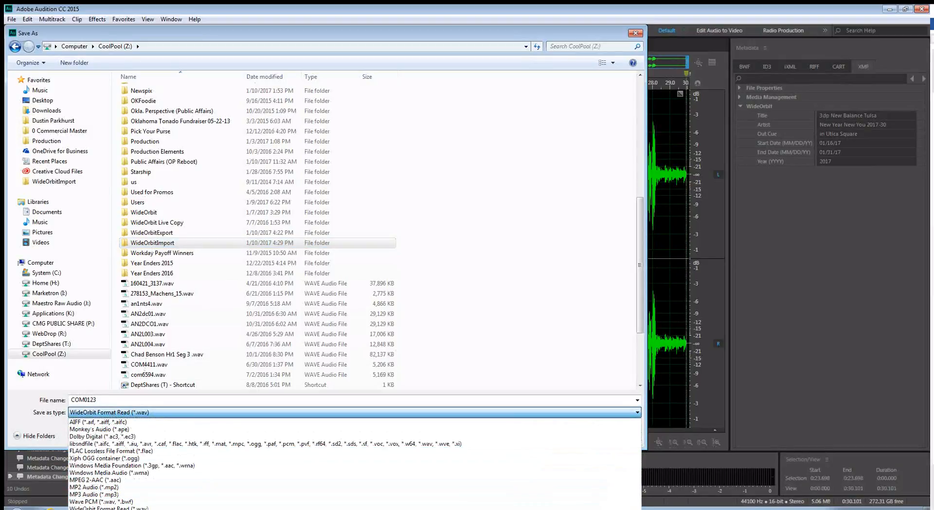
click(105, 509)
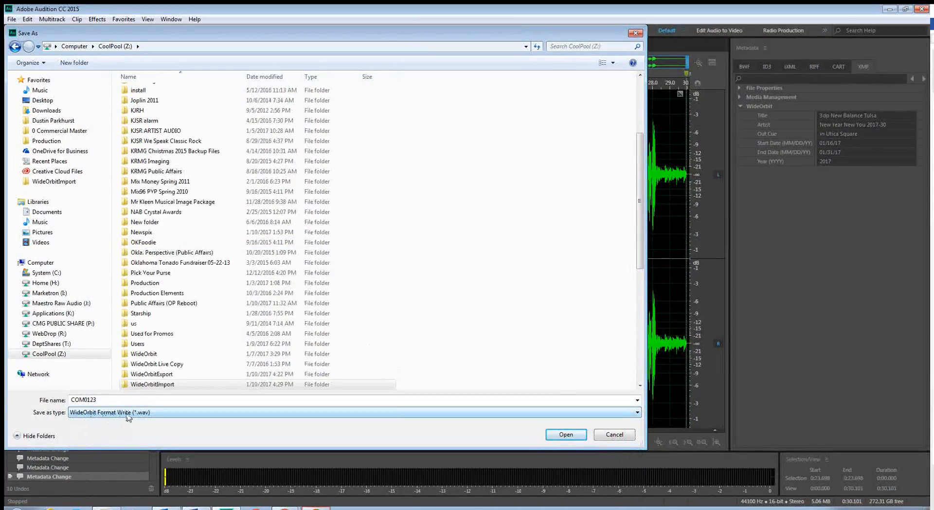
click(144, 385)
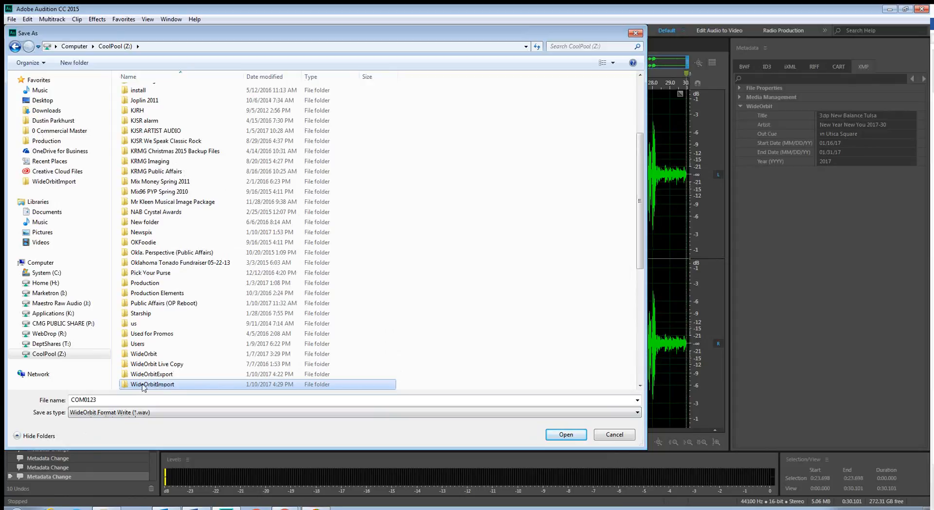
click(566, 436)
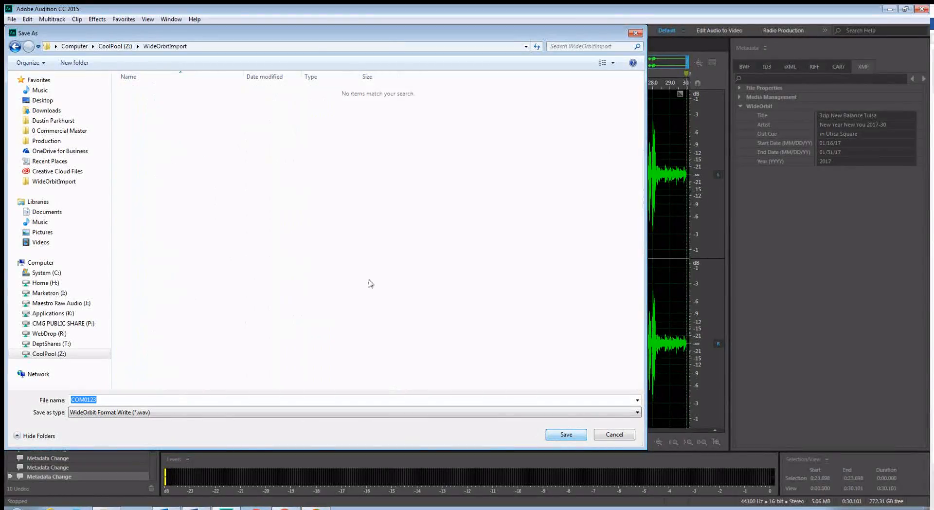
click(573, 434)
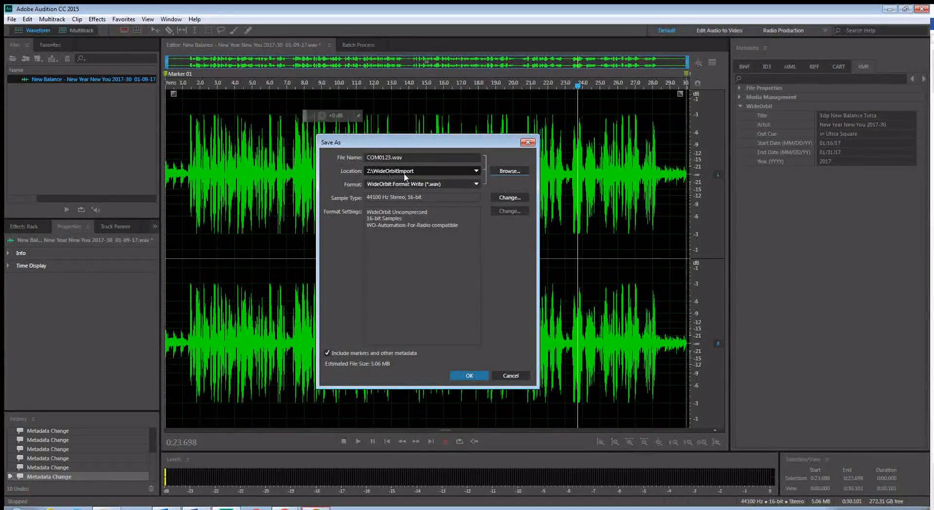
click(438, 184)
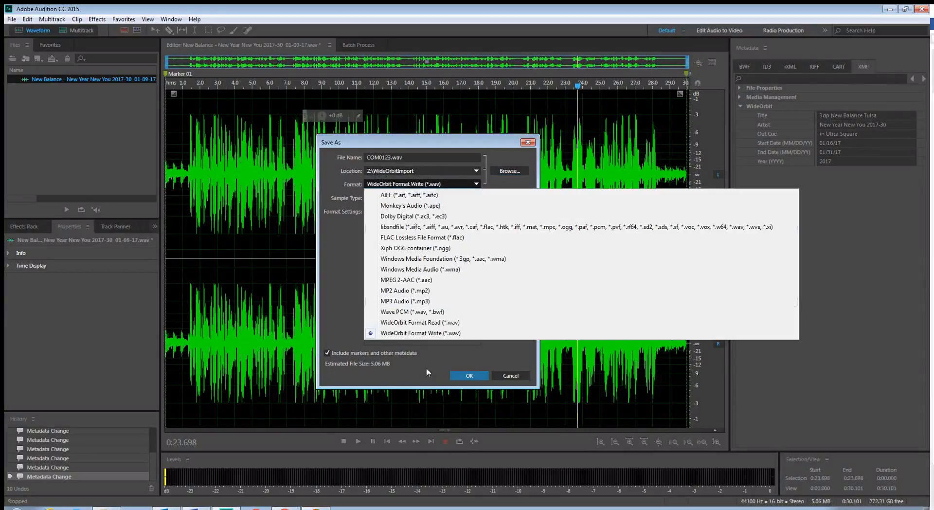
click(429, 333)
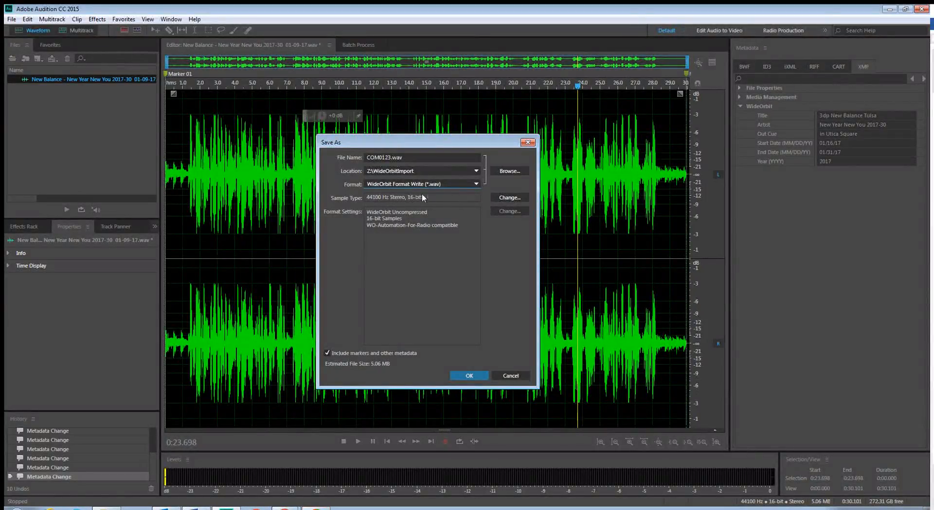
Step: Set the sample type for saving to 44100 Hz, Stereo and 16 bits
click(506, 198)
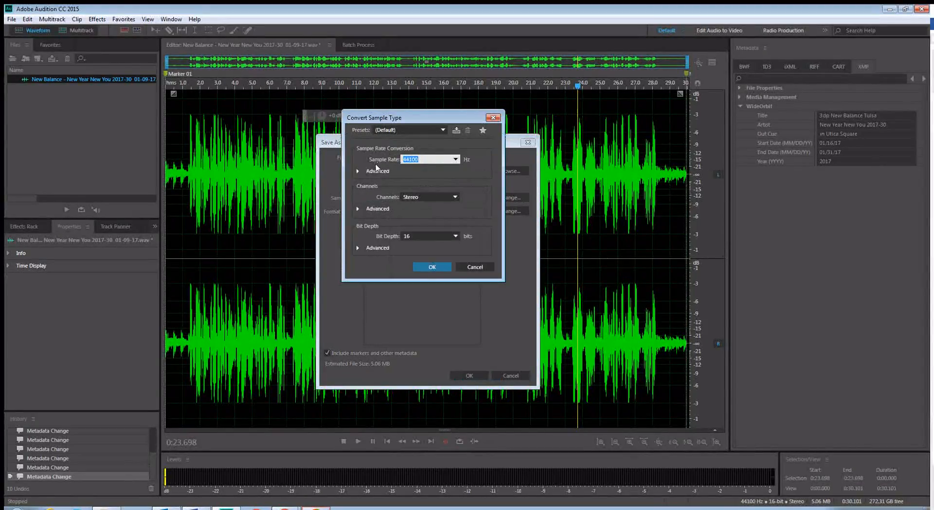
click(455, 159)
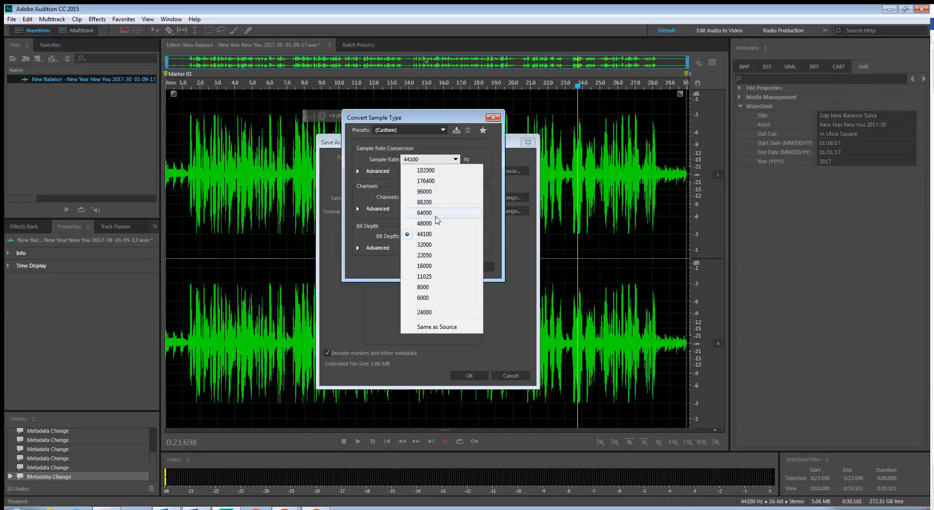
click(451, 159)
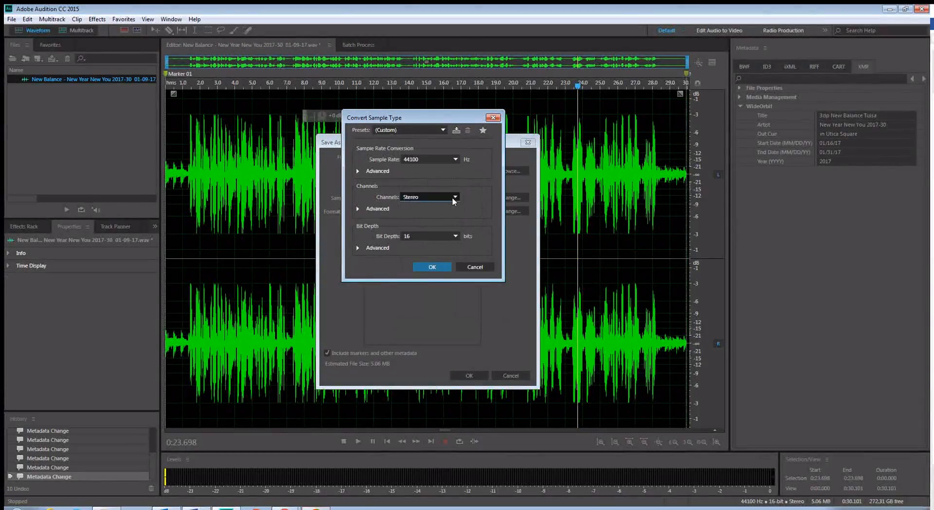
click(452, 197)
click(428, 219)
click(453, 235)
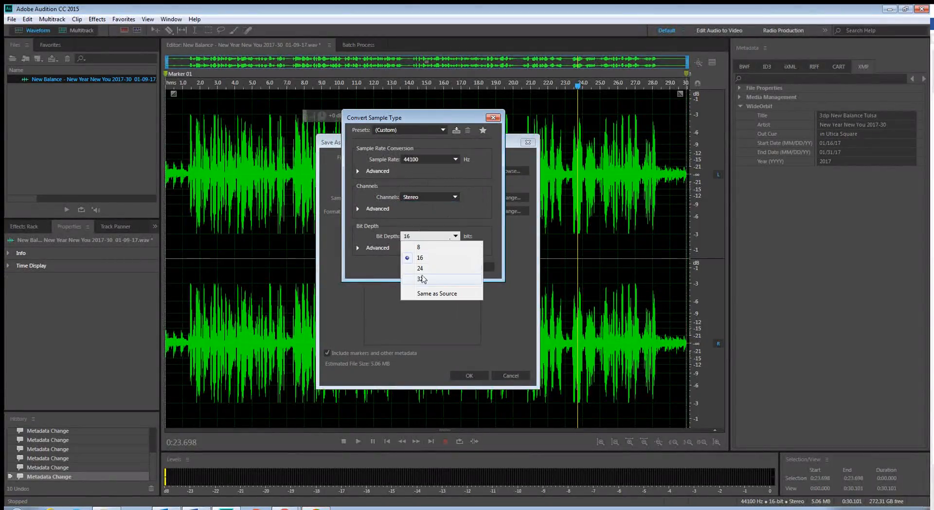
click(425, 259)
click(430, 267)
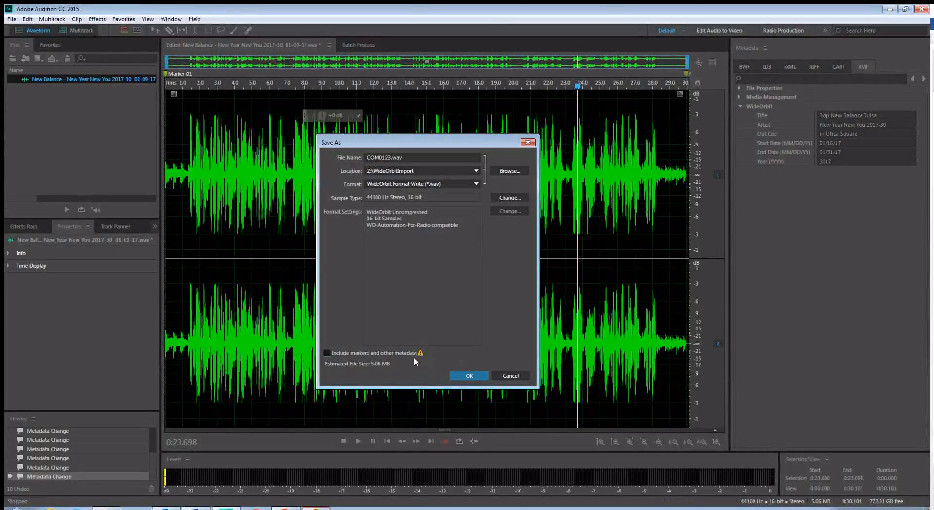
Step: Include markers and other metadata in the file and save it, acknowledging the WideOrbit save message
click(327, 353)
click(478, 376)
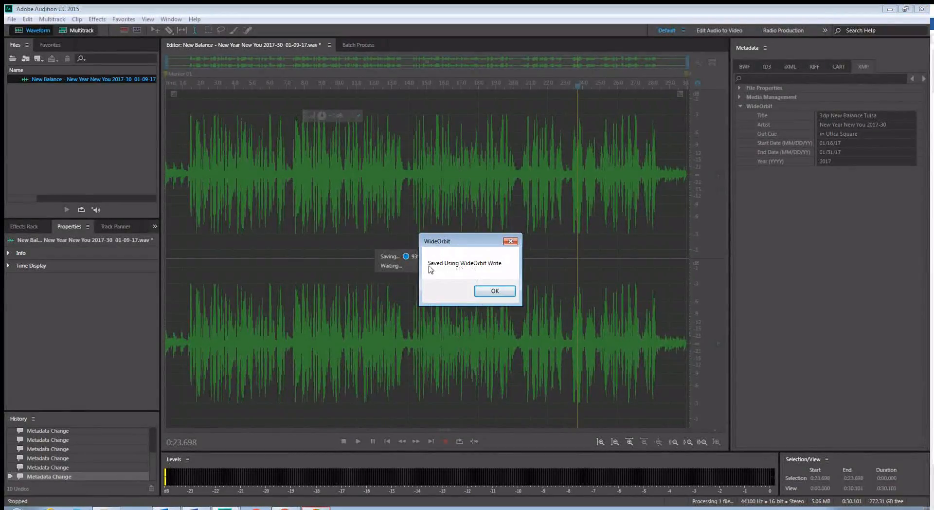
click(494, 291)
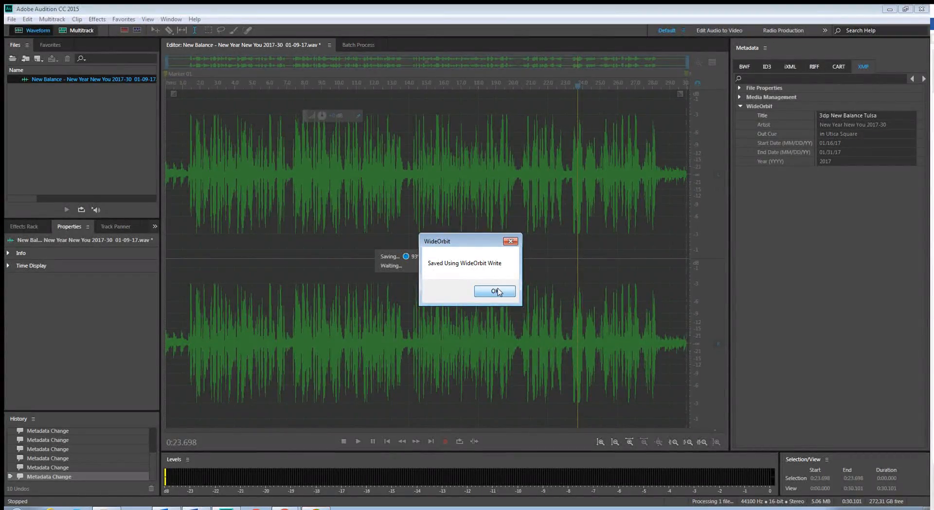